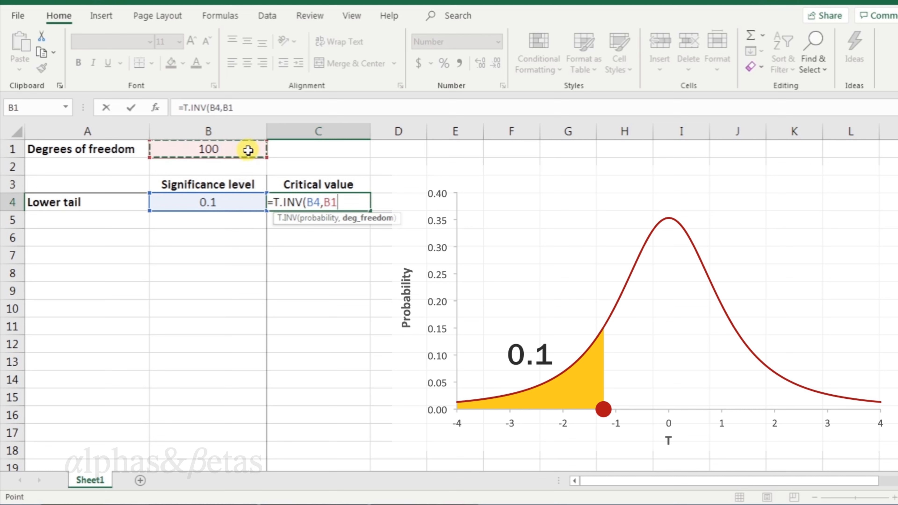
Finish the lower-tail critical value formula as =T.INV(B4,$B$1), locking the degrees-of-freedom reference
key(F4)
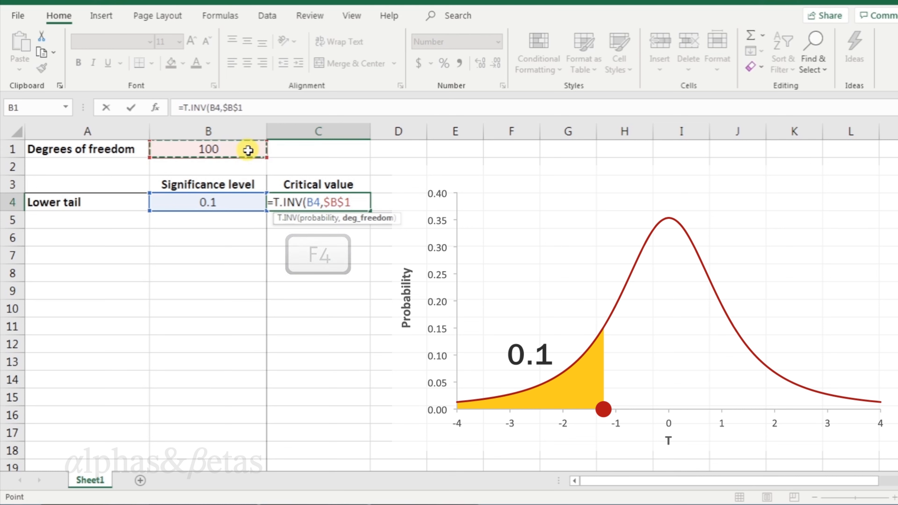
text())
key(Return)
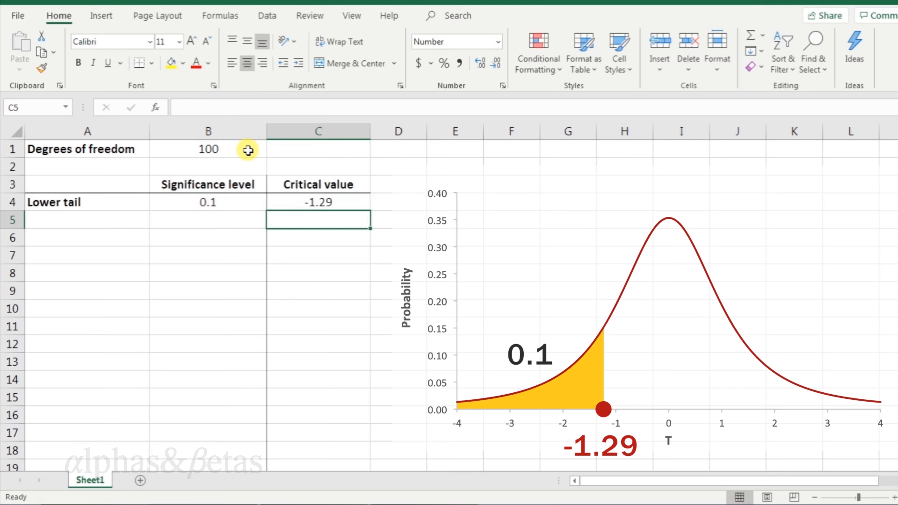
Enter significance levels 0.05, 0.025, 0.01 and 0.001 below 0.1 in the lower-tail Significance level column
key(Left)
text(.05)
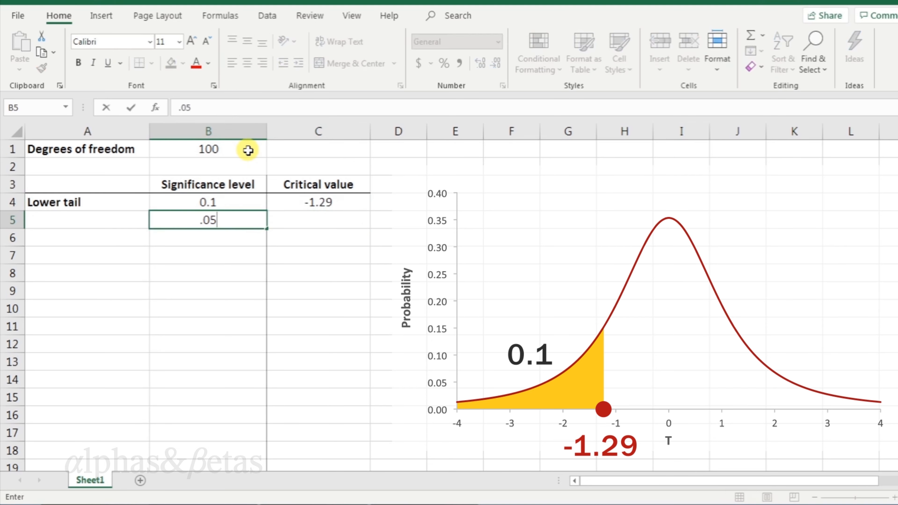
key(Return)
text(.025)
key(Return)
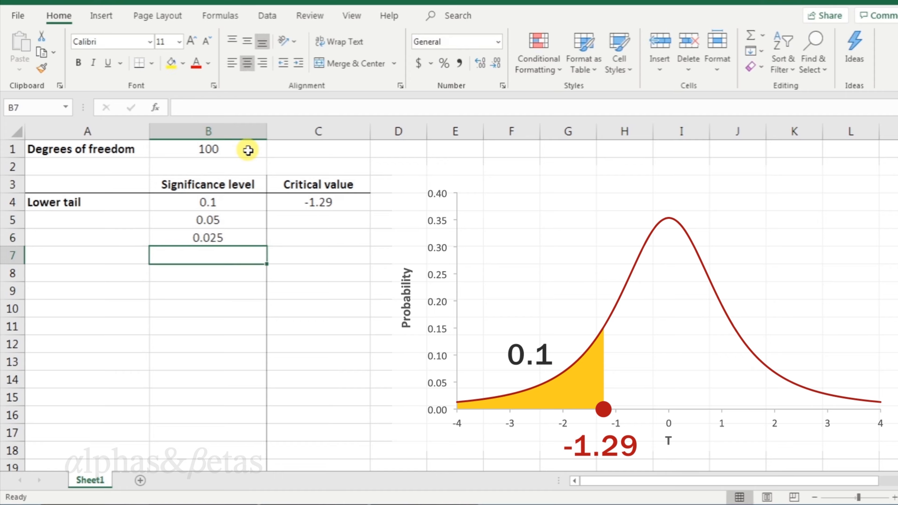
text(.01)
key(Return)
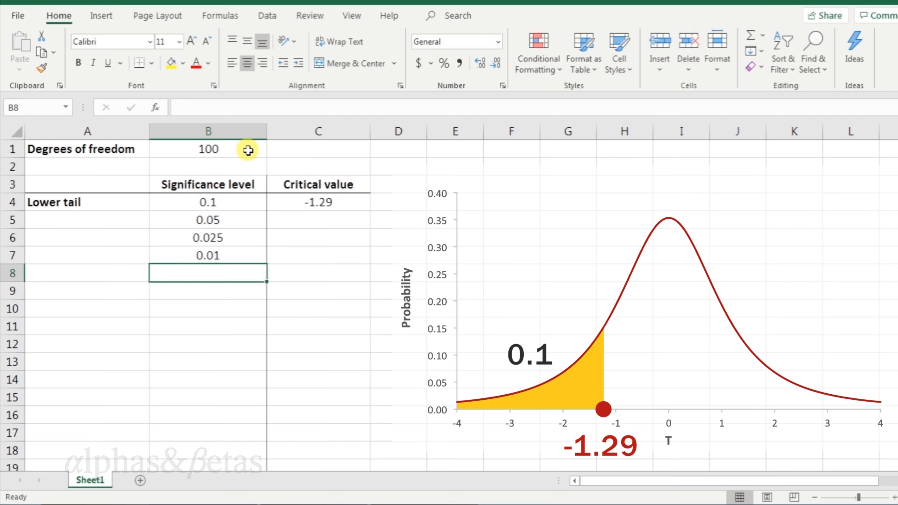
text(.001)
key(Return)
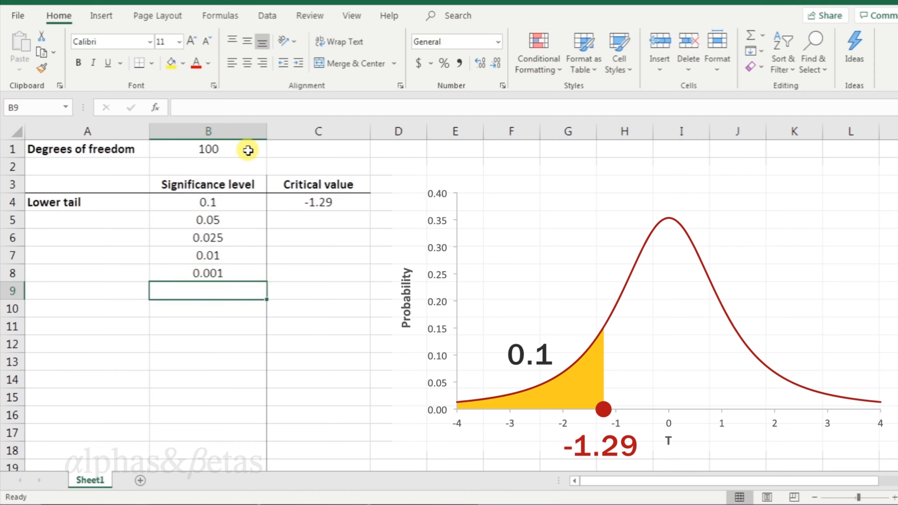
Fill the lower-tail critical value formula down to the 0.001 significance level row
click(343, 198)
drag(369, 209, 370, 210)
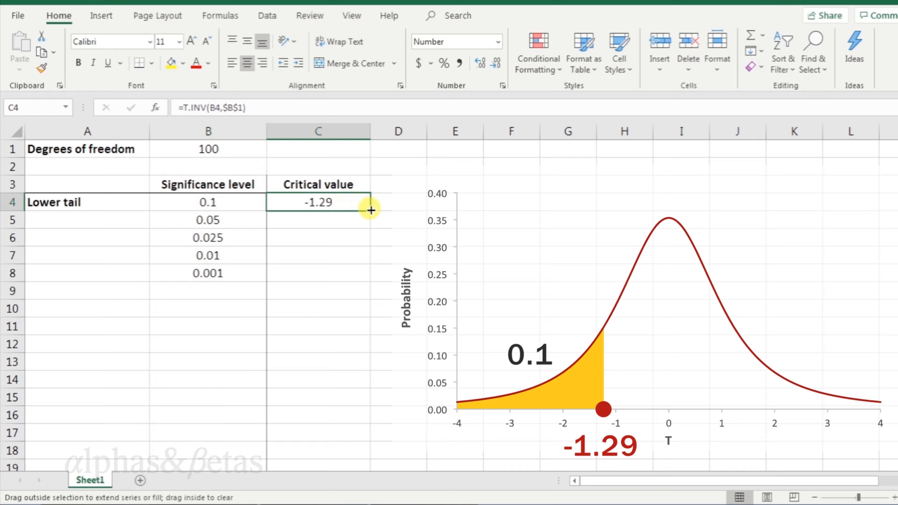
double_click(370, 210)
click(394, 201)
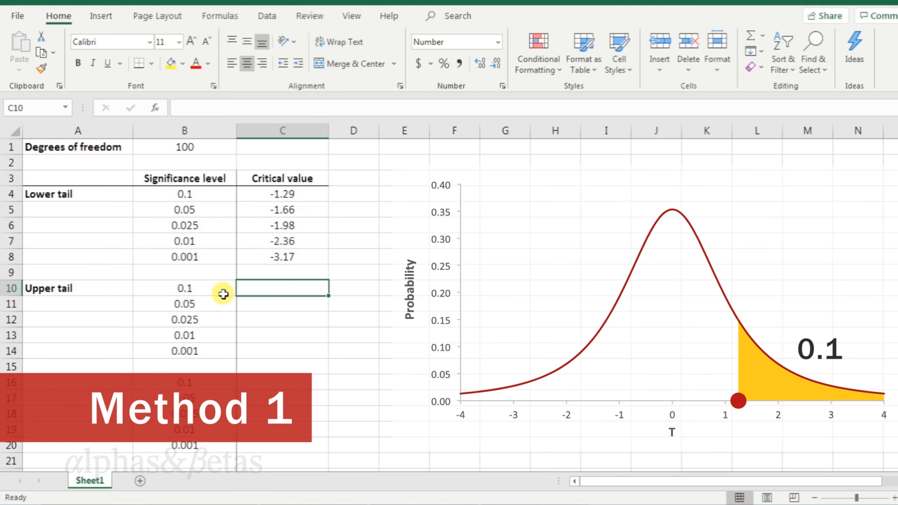
Enter the upper-tail critical value formula =T.INV(1-B10,$B$1) beside the 0.1 upper-tail significance level
text(=T.)
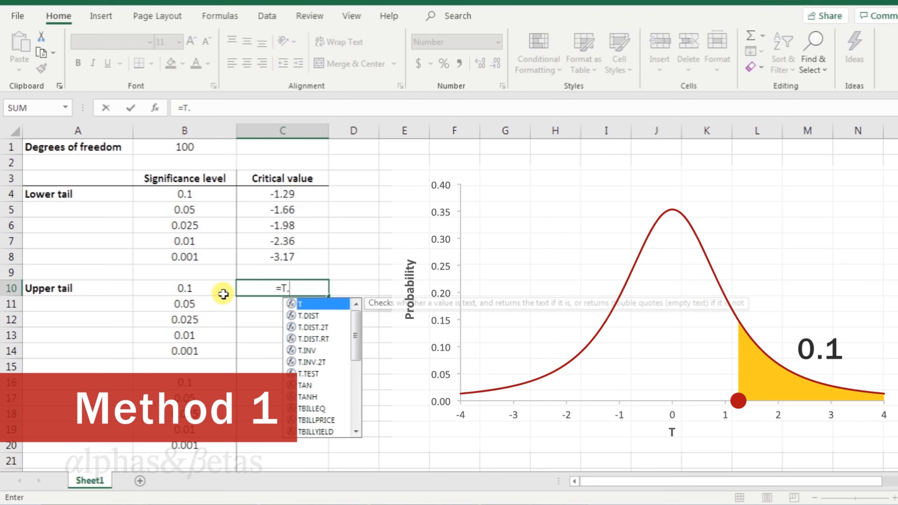
text(INV()
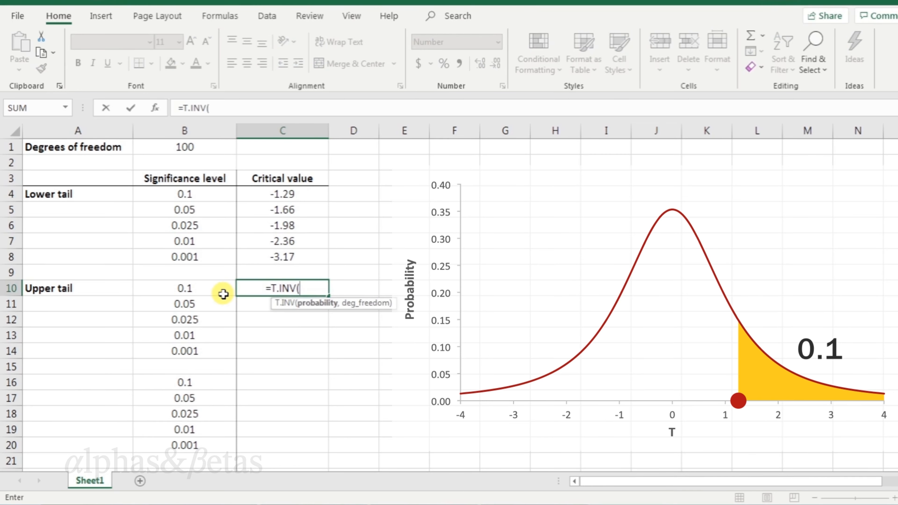
text(1-)
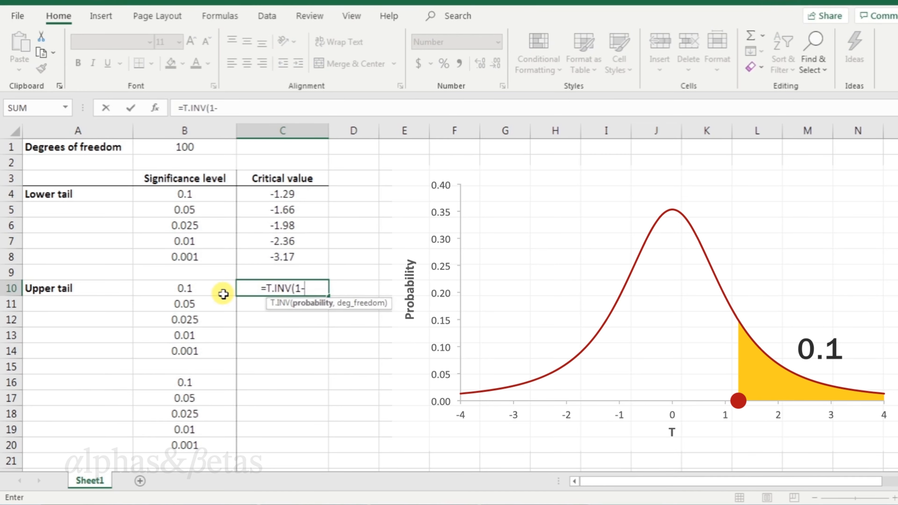
click(224, 293)
text(,)
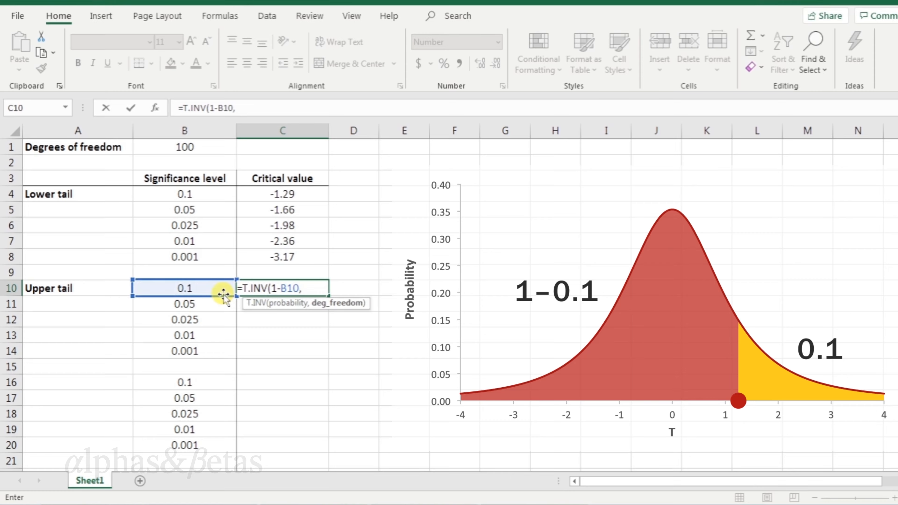
click(225, 148)
key(F4)
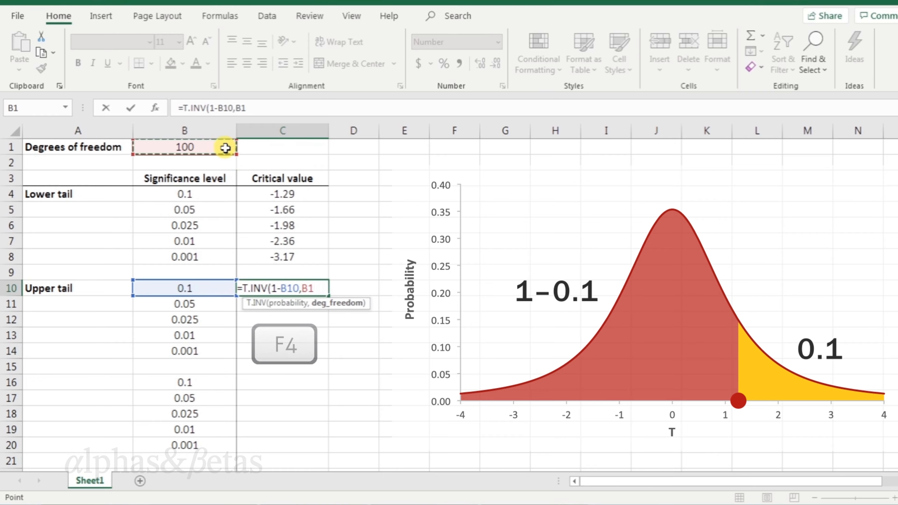
text())
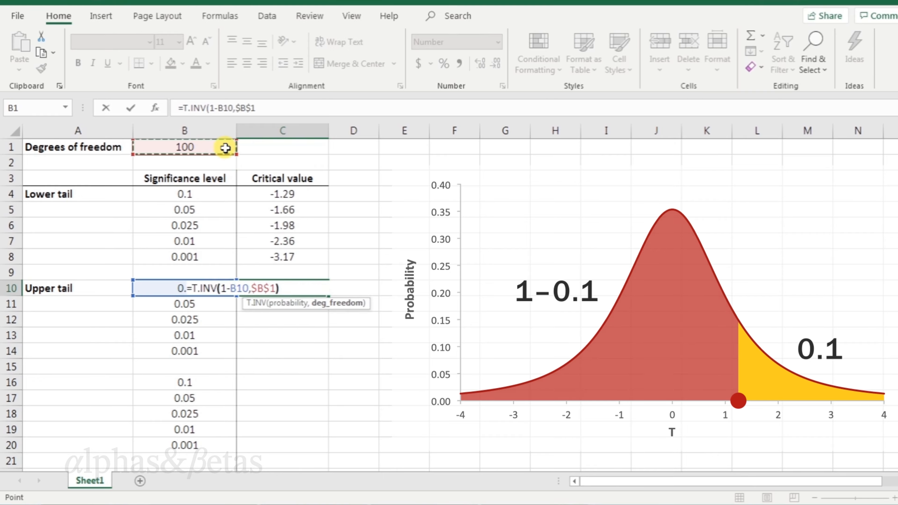
key(Return)
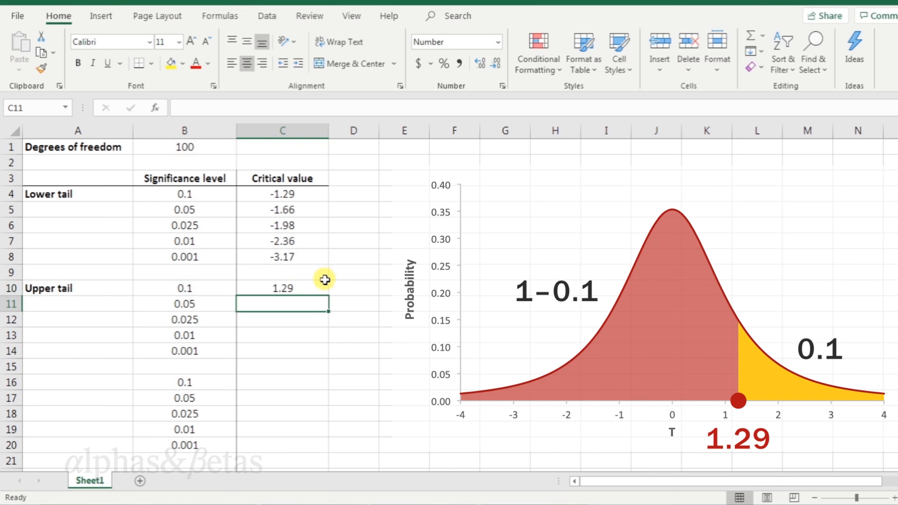
Fill the upper-tail critical value formula down to the 0.001 significance level row
click(323, 288)
double_click(329, 294)
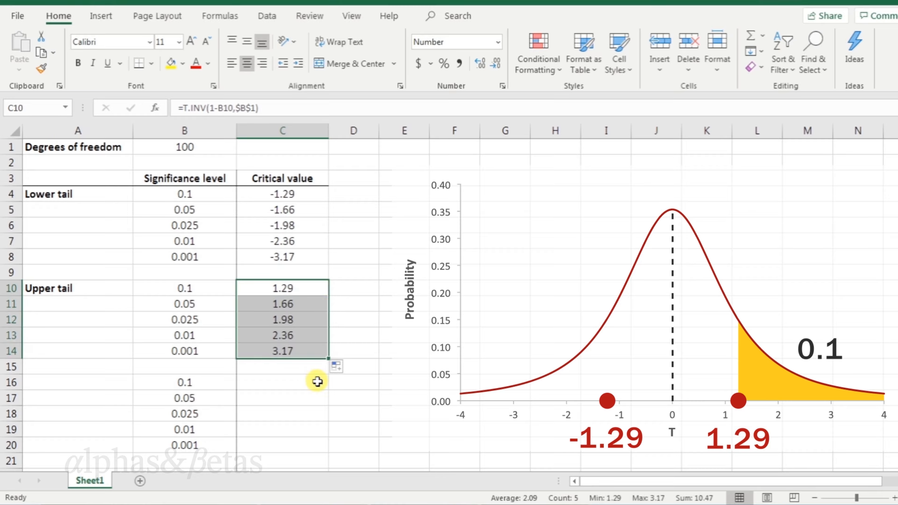
Enter =ABS(C4) as the critical value beside the 0.1 level in the third table
click(317, 380)
text(=)
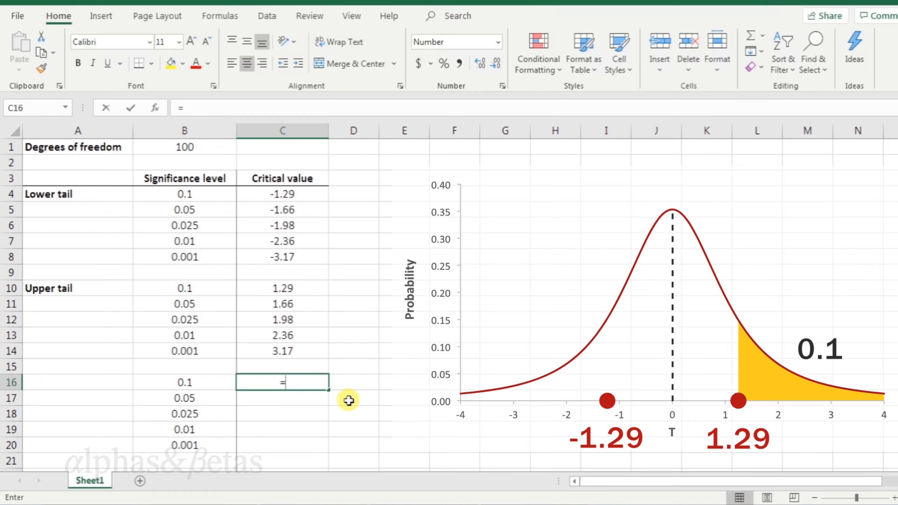
text(ABS()
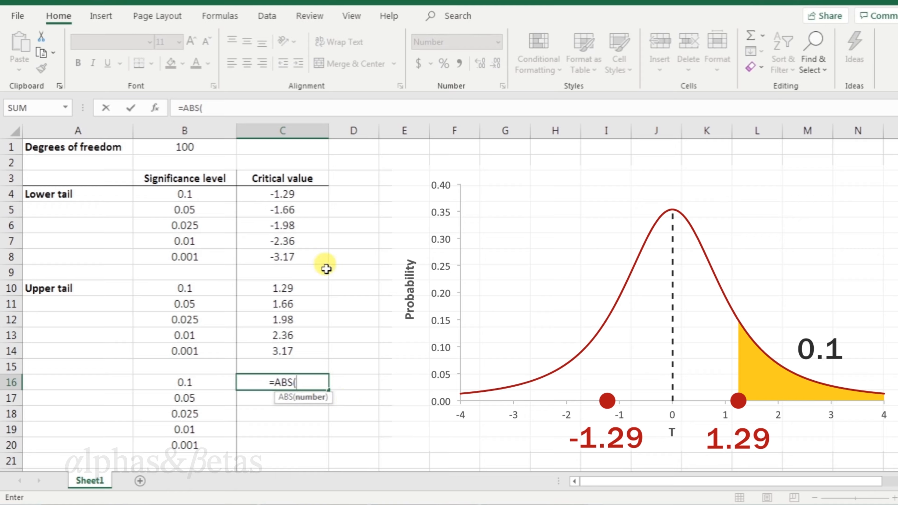
click(324, 194)
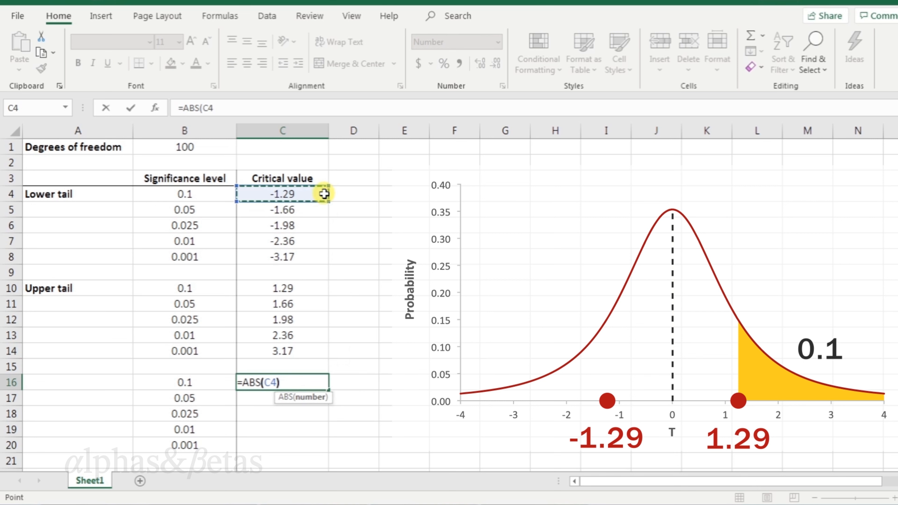
key(Return)
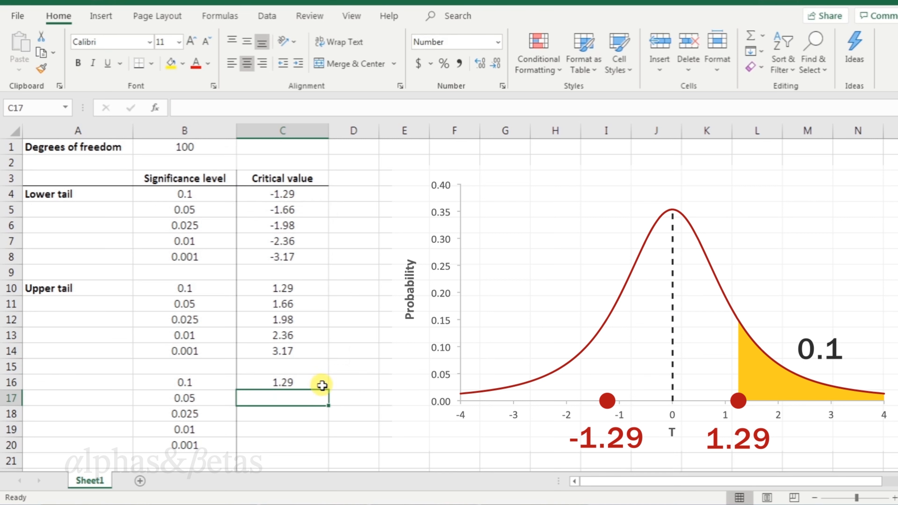
Fill the =ABS formula down to the 0.001 row of the third table
click(323, 382)
double_click(328, 390)
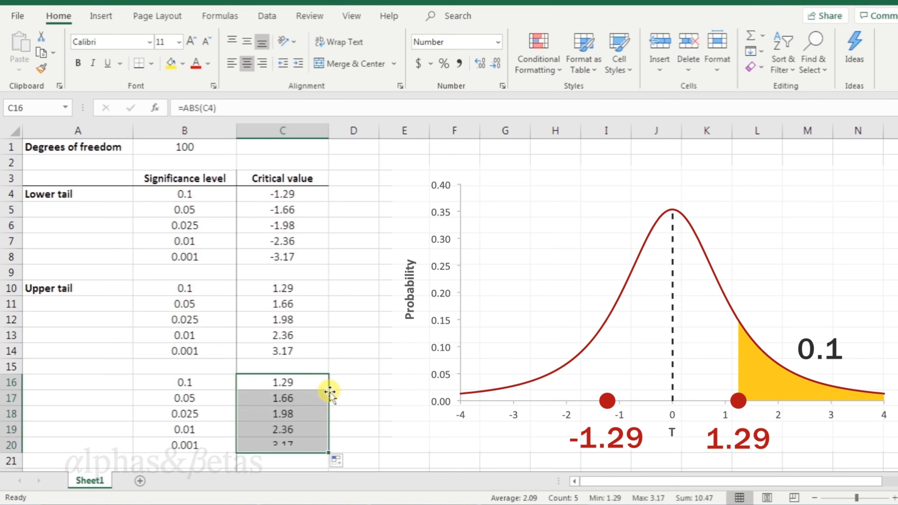
click(350, 385)
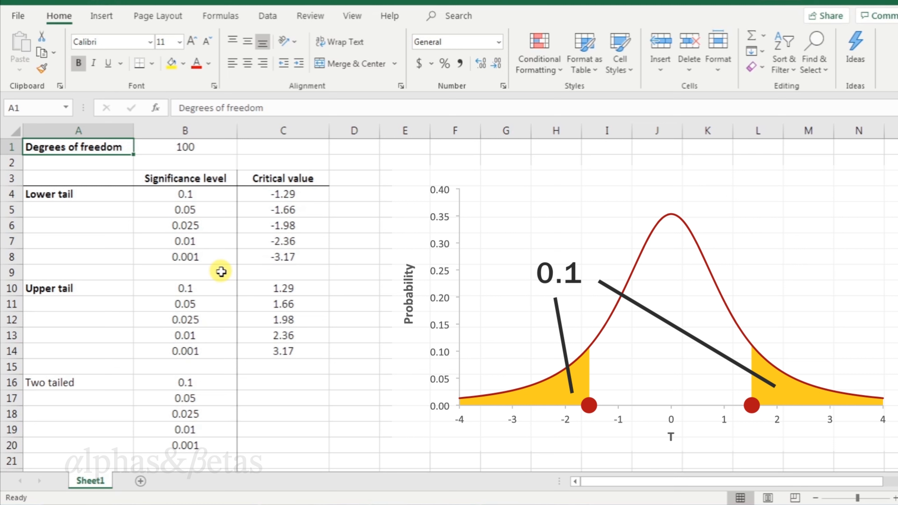
Select the 0.05 rows of the lower-tail and upper-tail tables to compare their critical values
drag(225, 211, 266, 209)
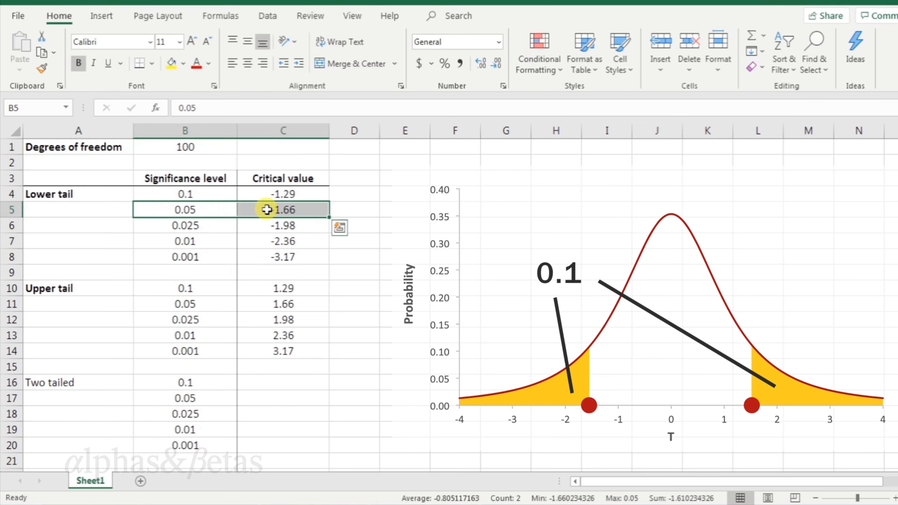
drag(226, 302, 251, 303)
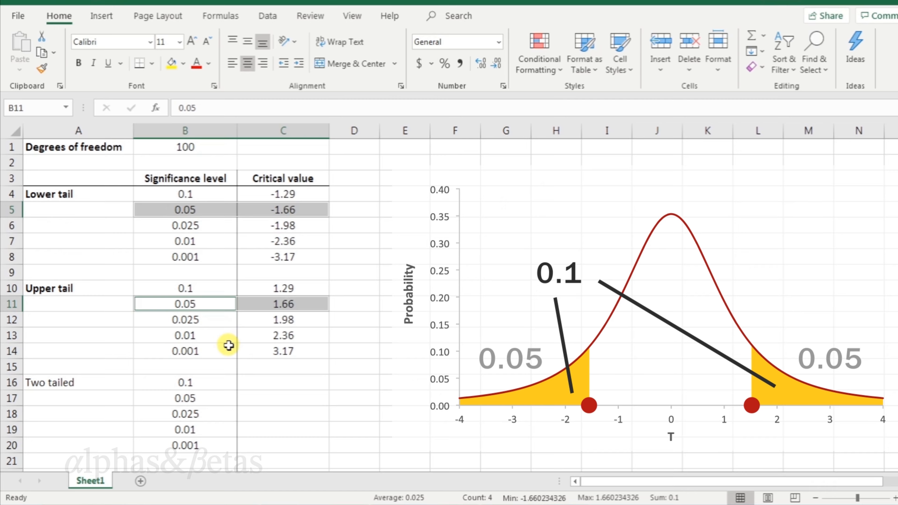
Enter the two-tailed critical value formula =T.INV.2T(B16,$B$1) beside the 0.1 two-tailed significance level
click(257, 382)
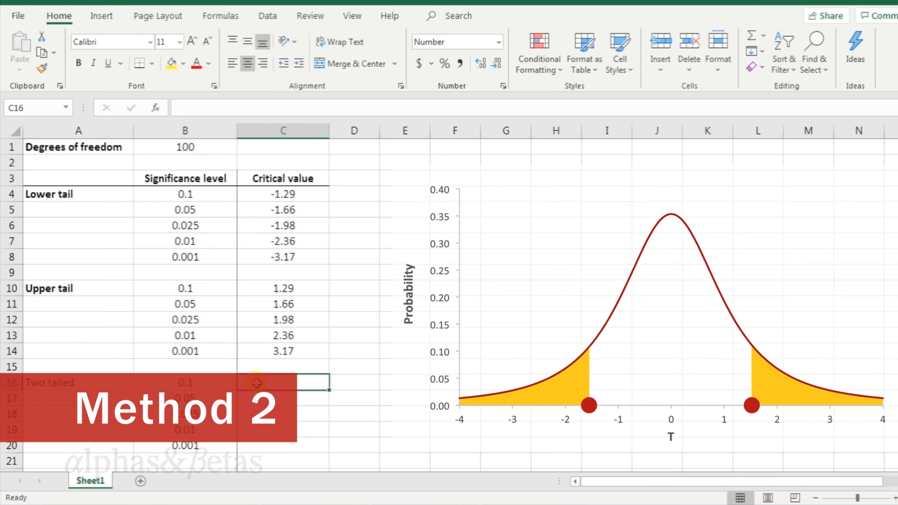
text(=T)
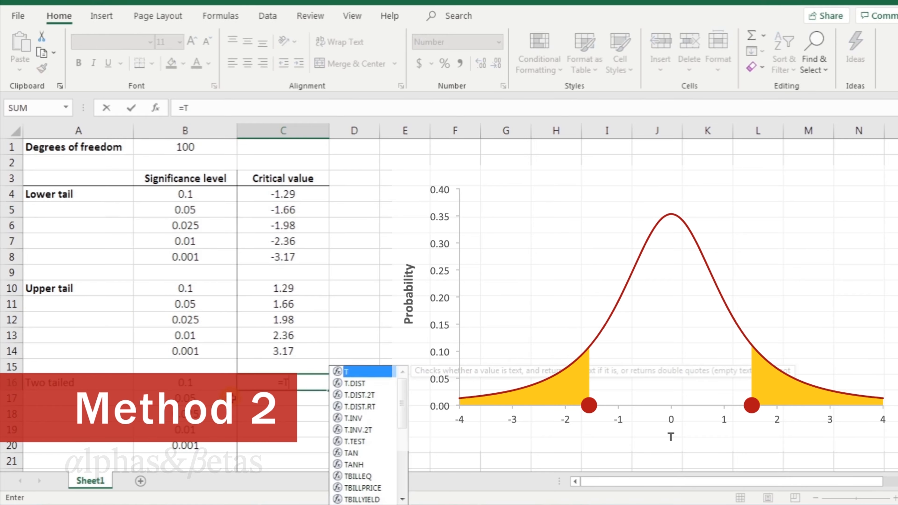
text(.INV.2)
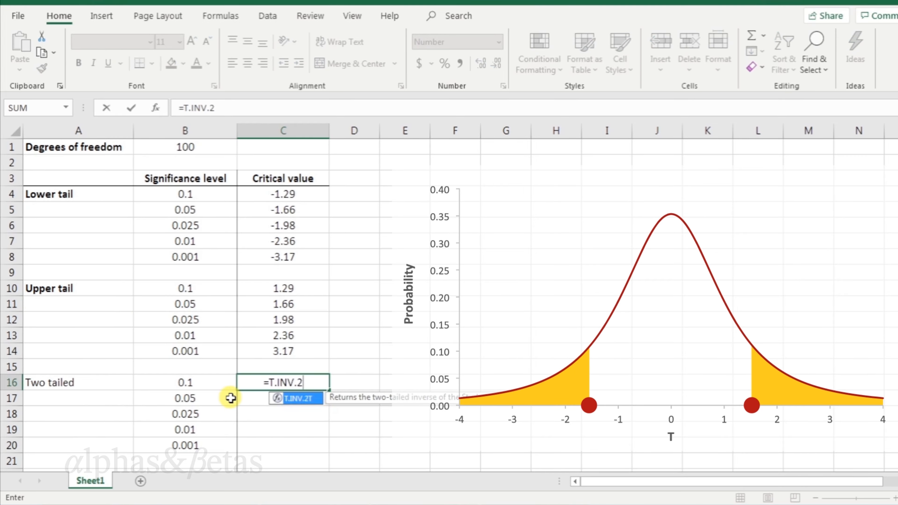
text(T()
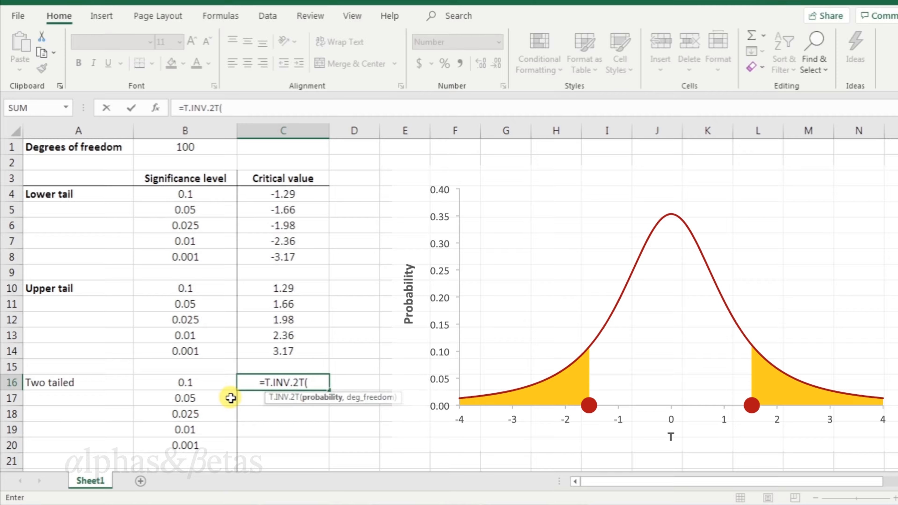
click(217, 382)
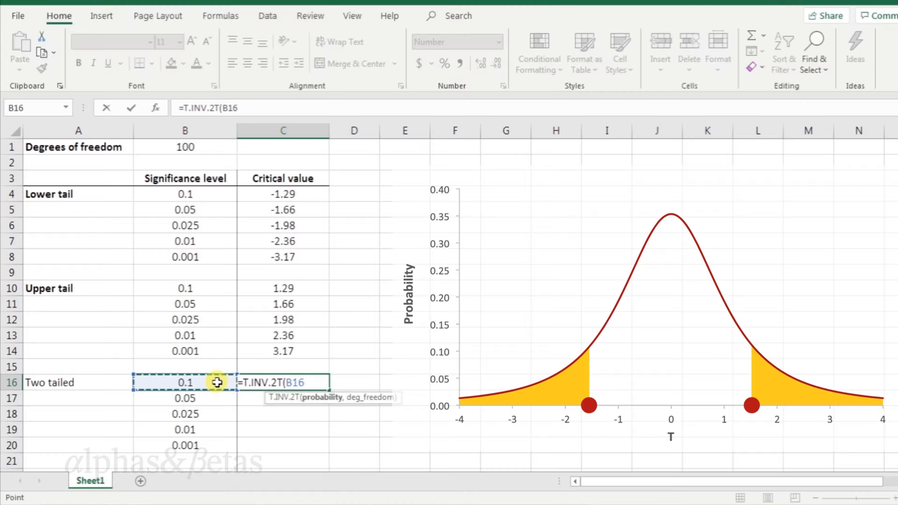
text(,)
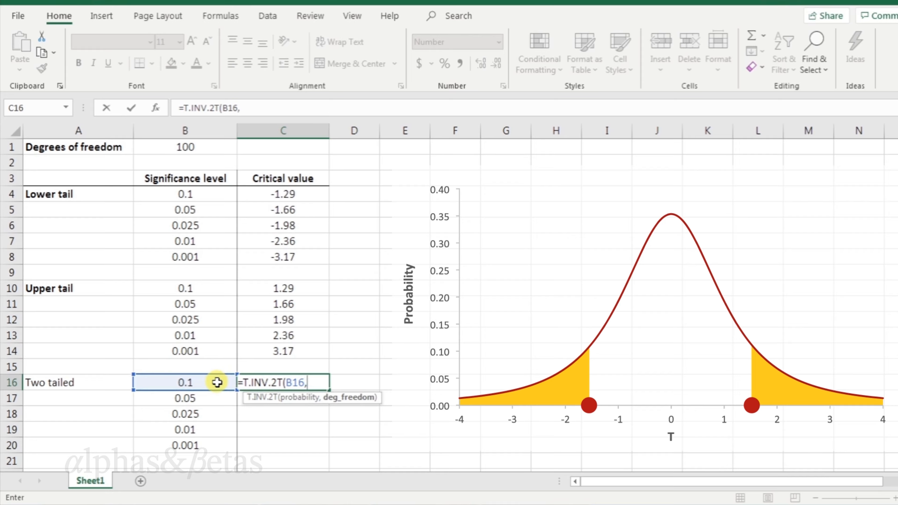
click(219, 149)
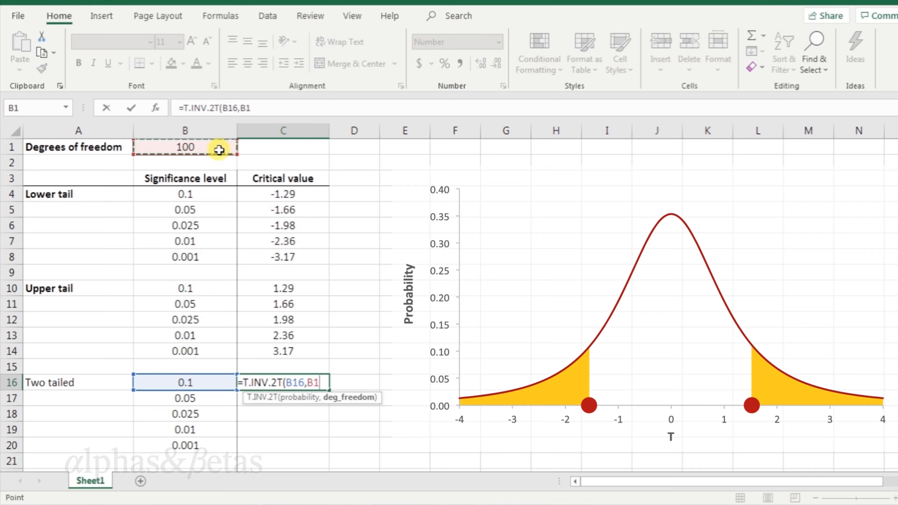
key(F4)
text())
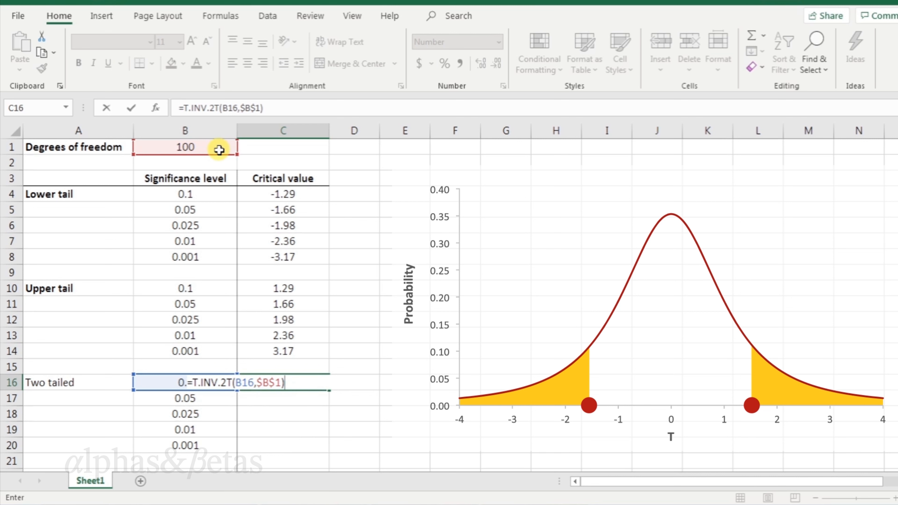
key(Return)
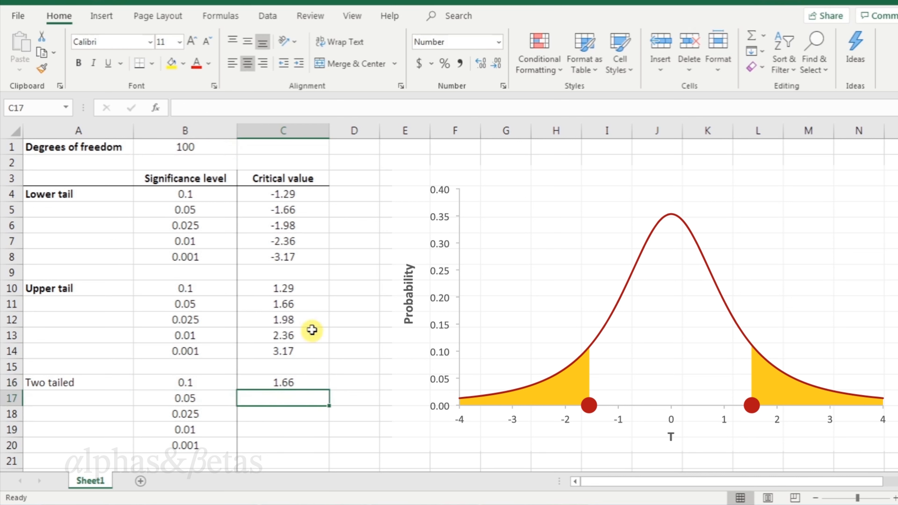
Fill the two-tailed critical value formula down to the 0.001 significance level row
click(323, 382)
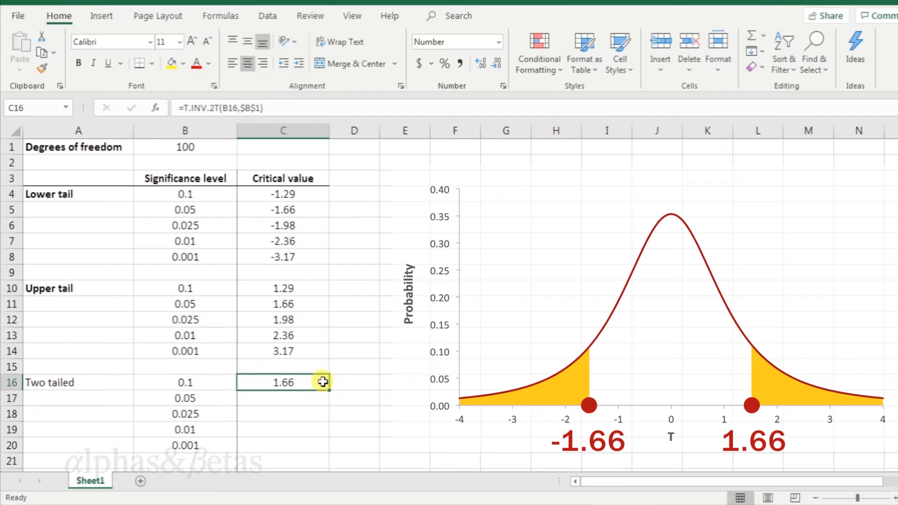
double_click(329, 392)
click(348, 384)
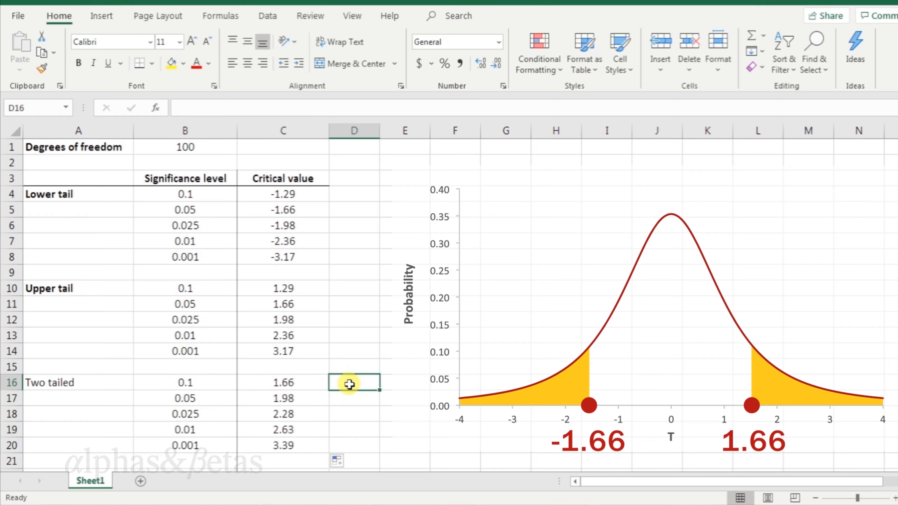